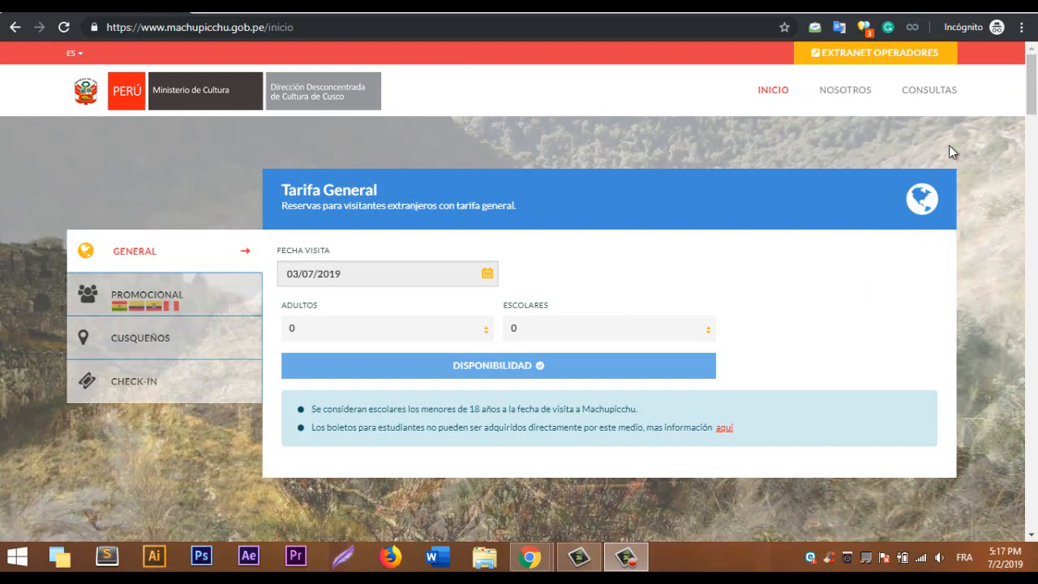
Request availability for 1 adult and 0 schoolchildren visiting on 20/07/2019.
scroll(519, 308, down, 2)
scroll(519, 308, up, 2)
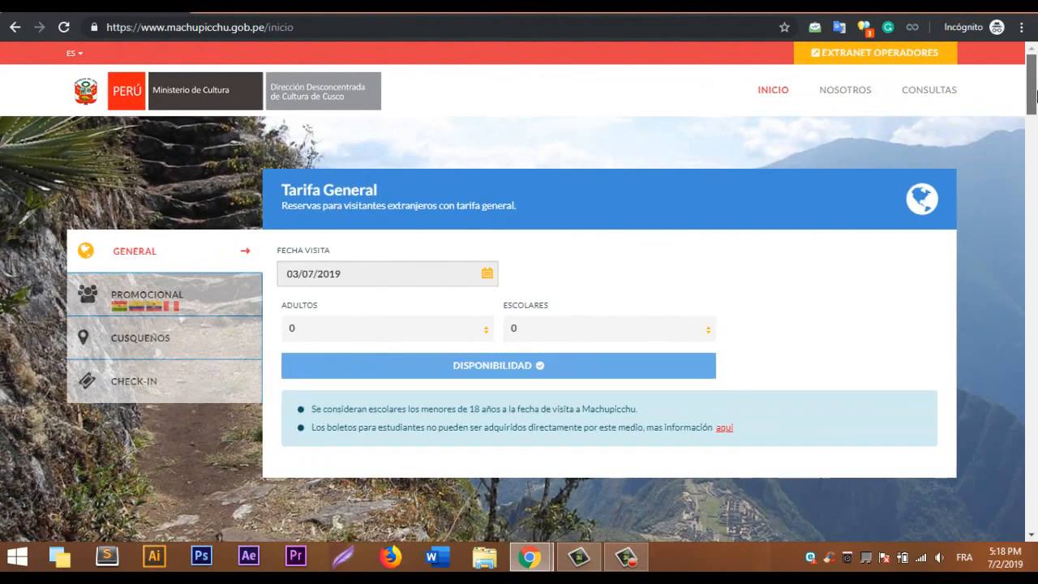
scroll(1036, 99, down, 1)
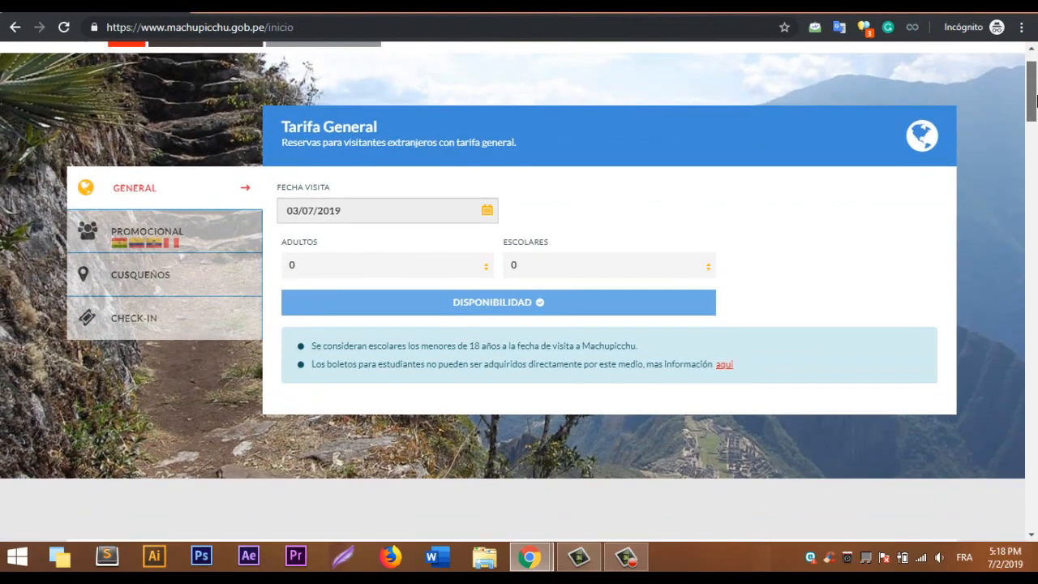
scroll(892, 138, down, 1)
scroll(730, 183, up, 1)
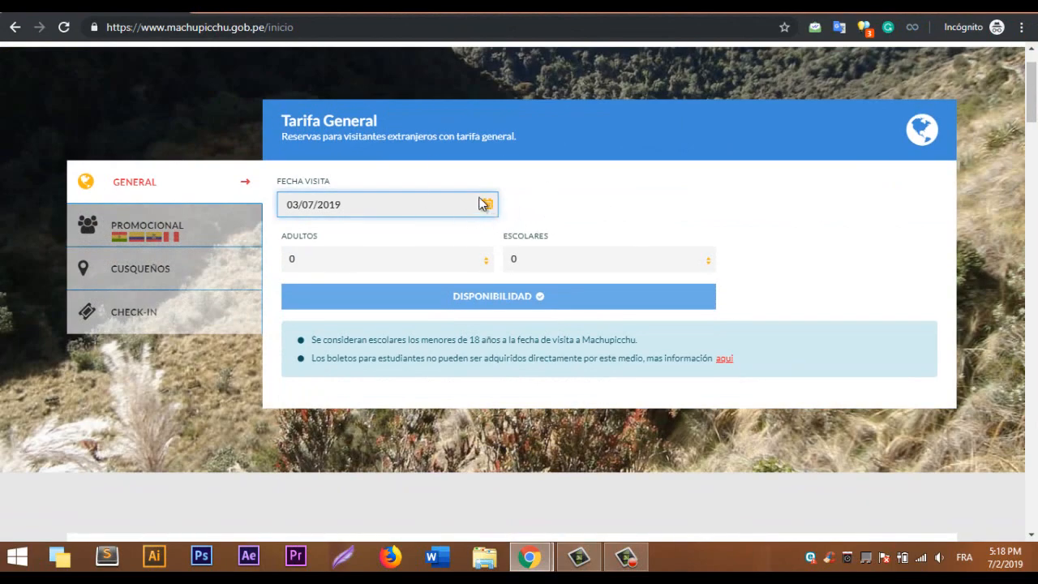
click(487, 203)
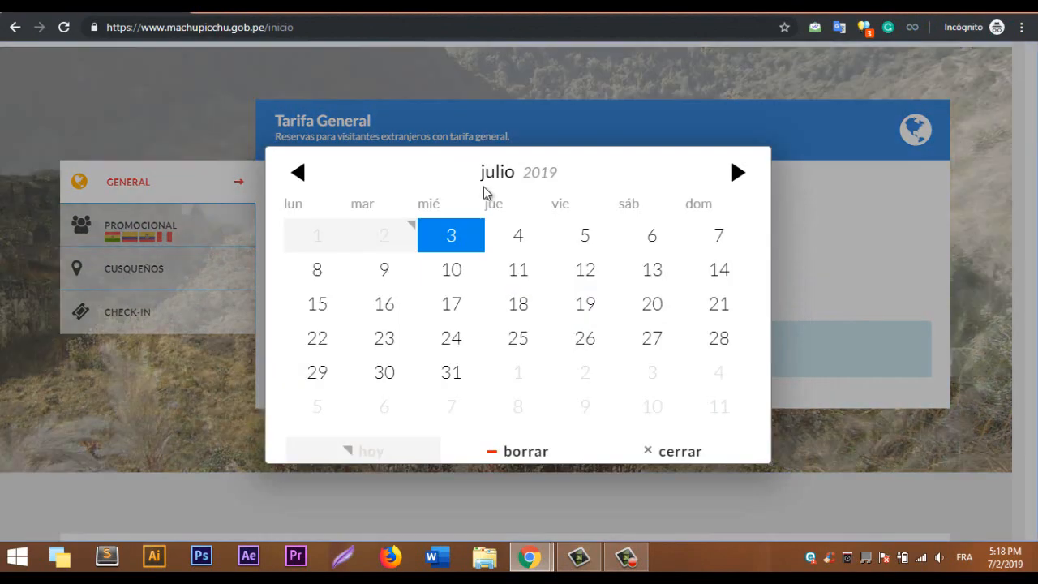
click(651, 303)
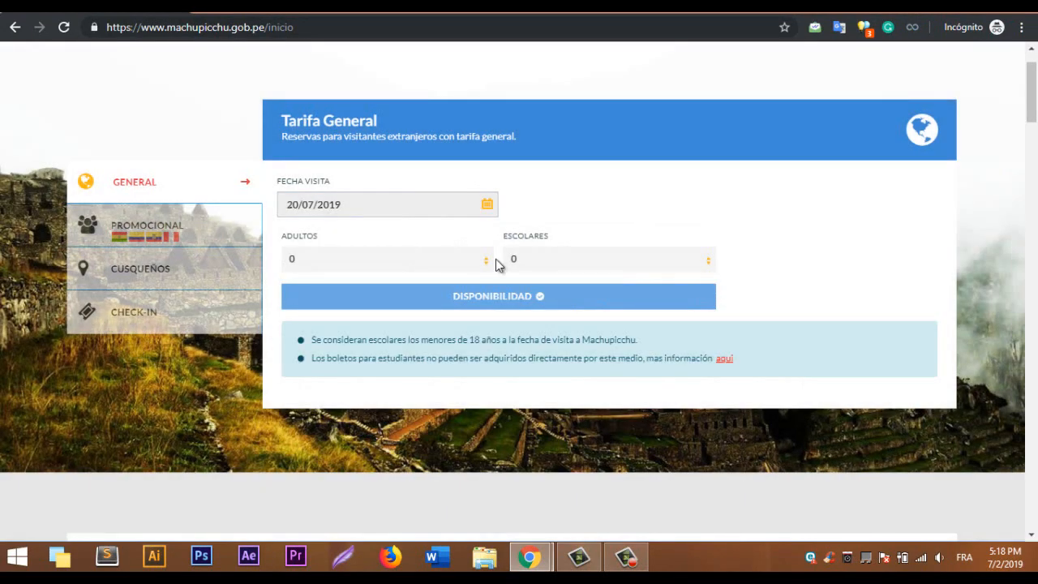
click(444, 270)
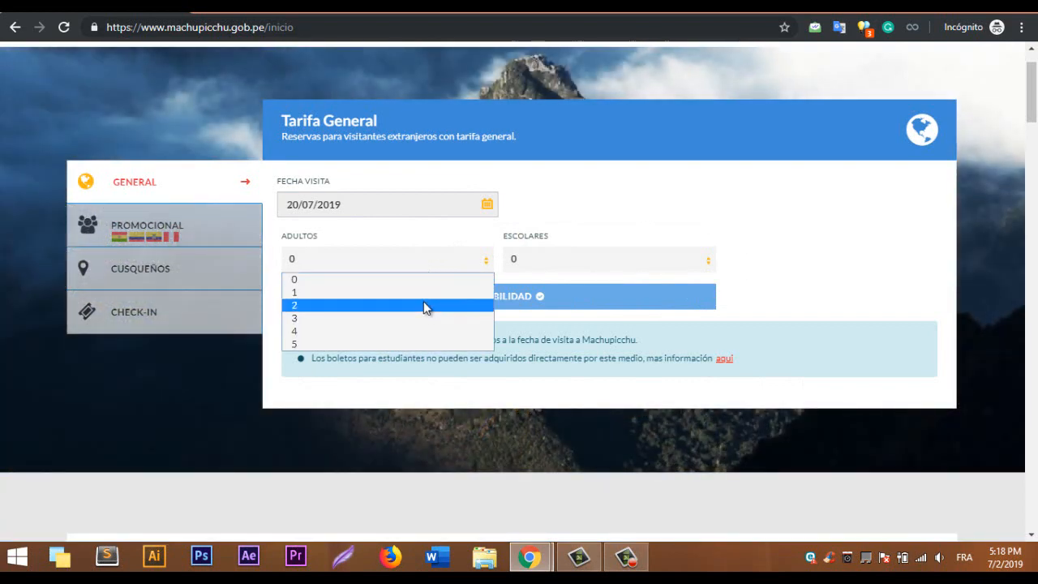
click(423, 294)
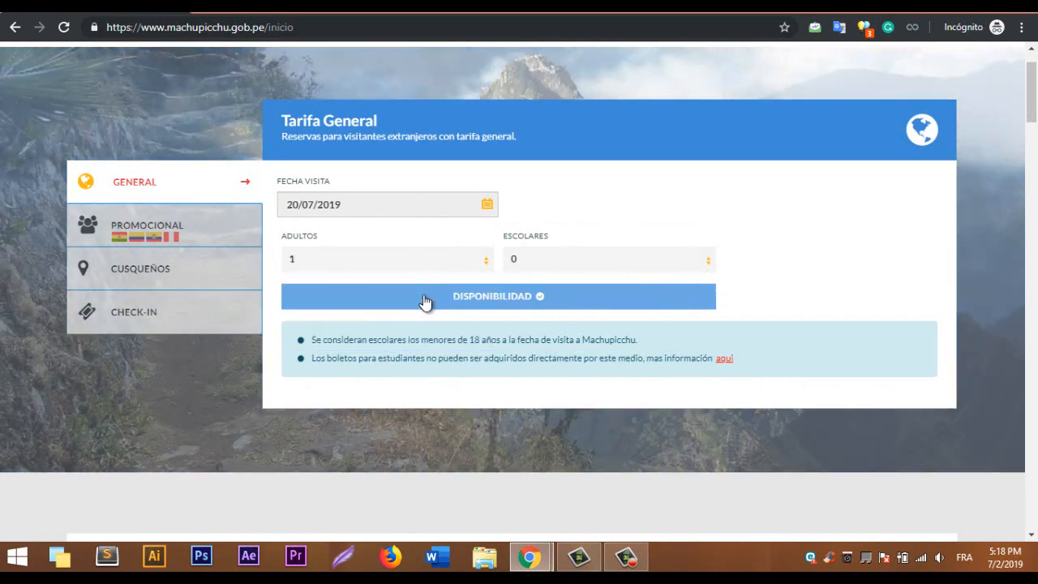
click(616, 259)
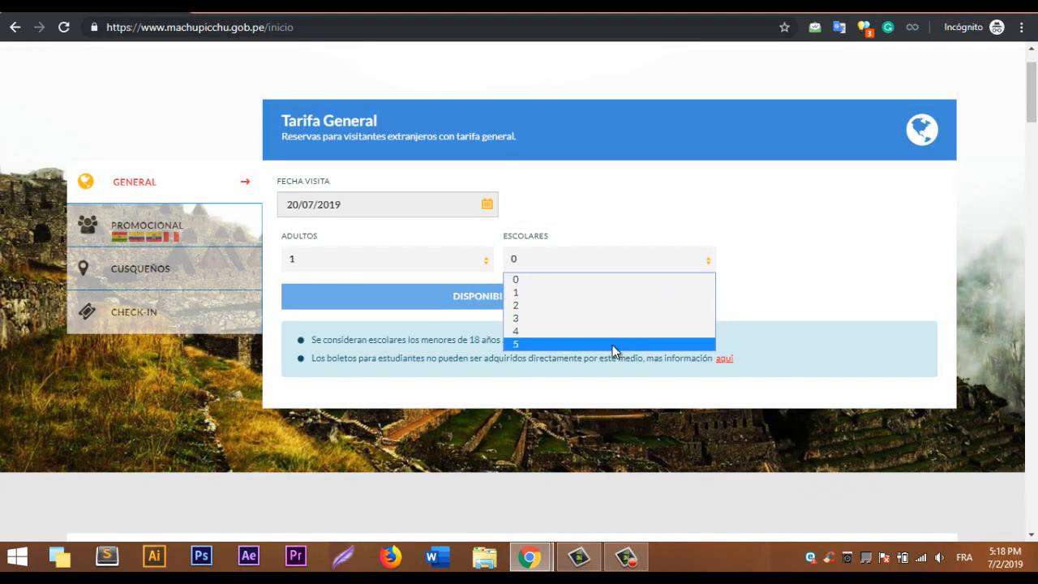
click(634, 256)
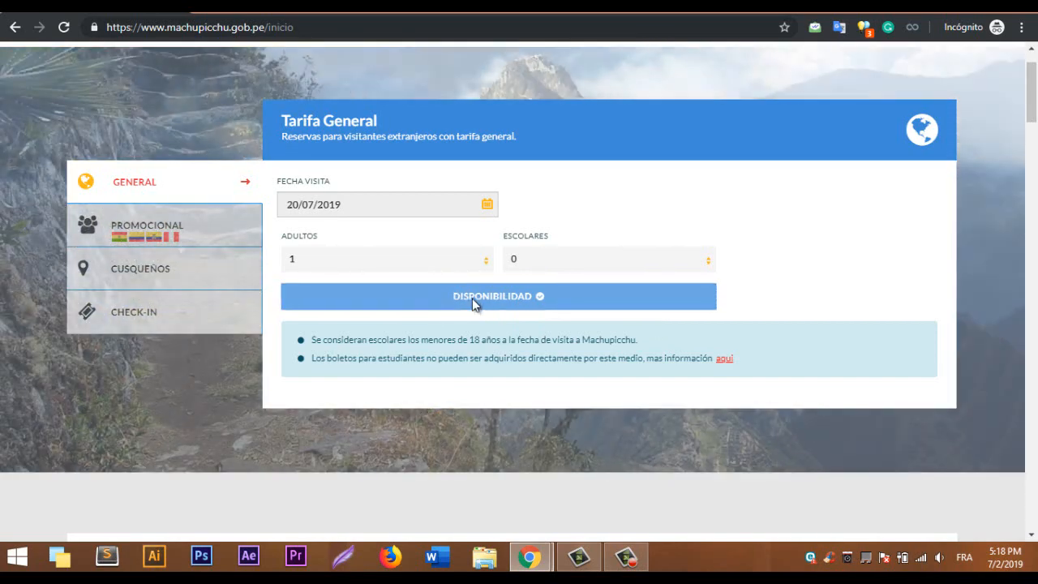
click(472, 299)
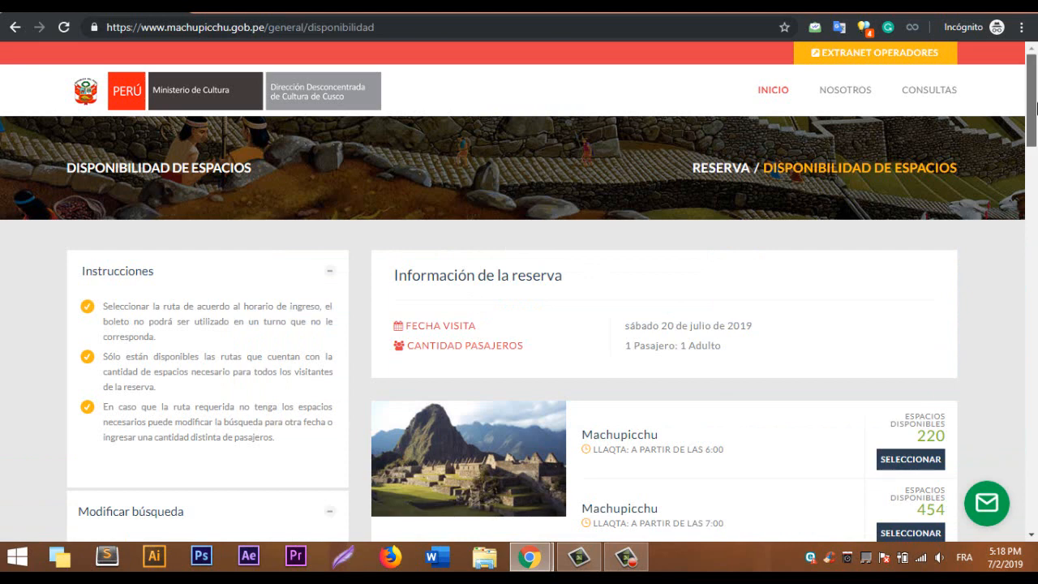
Scroll through the 20 July 2019 Machupicchu hourly slots down to the Tarifa table.
drag(1036, 108, 1036, 129)
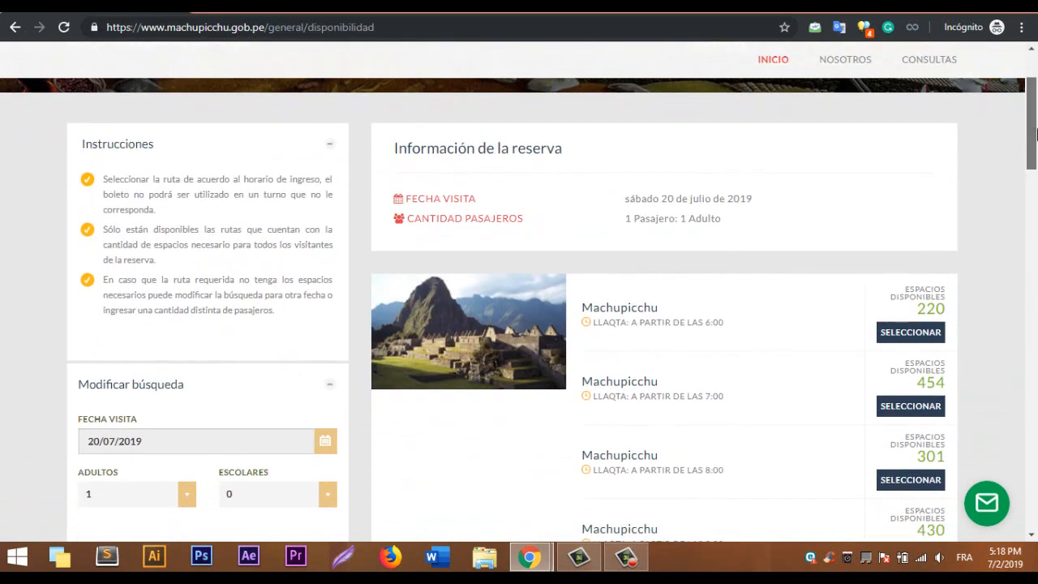
drag(1036, 139, 1036, 187)
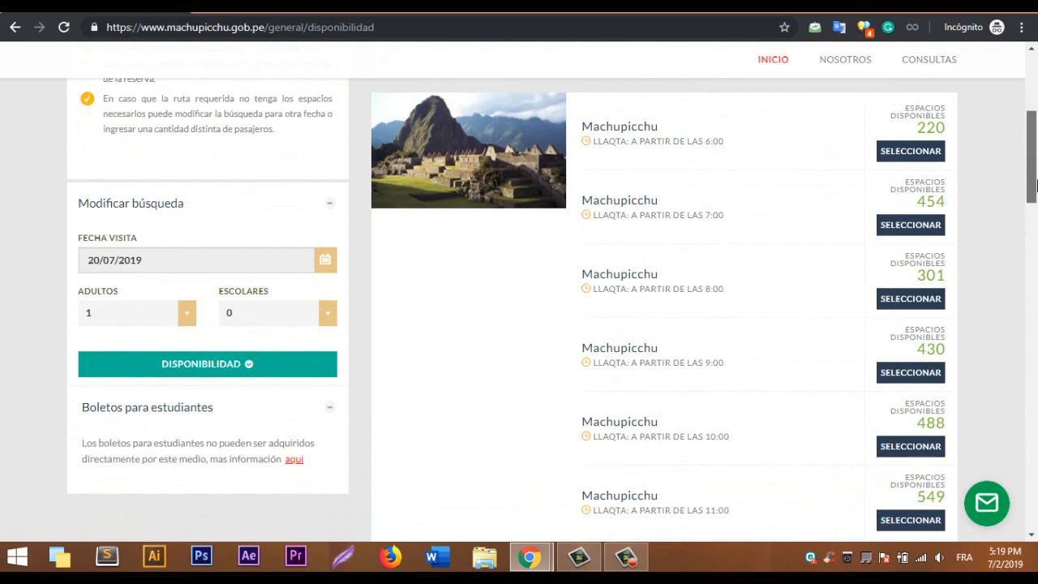
scroll(1035, 165, up, 1)
drag(1036, 165, 1036, 304)
Dismiss the photo overlay and select the 8:00 Machupicchu entry slot.
scroll(664, 304, down, 1)
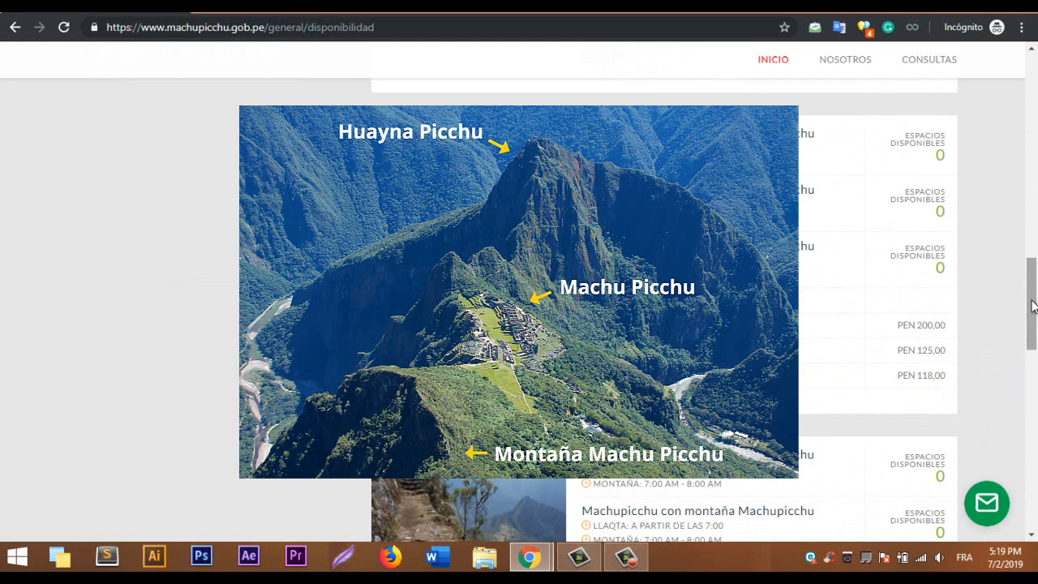
mouse_move(1030, 303)
mouse_down()
mouse_move(1035, 328)
mouse_move(1036, 301)
mouse_up()
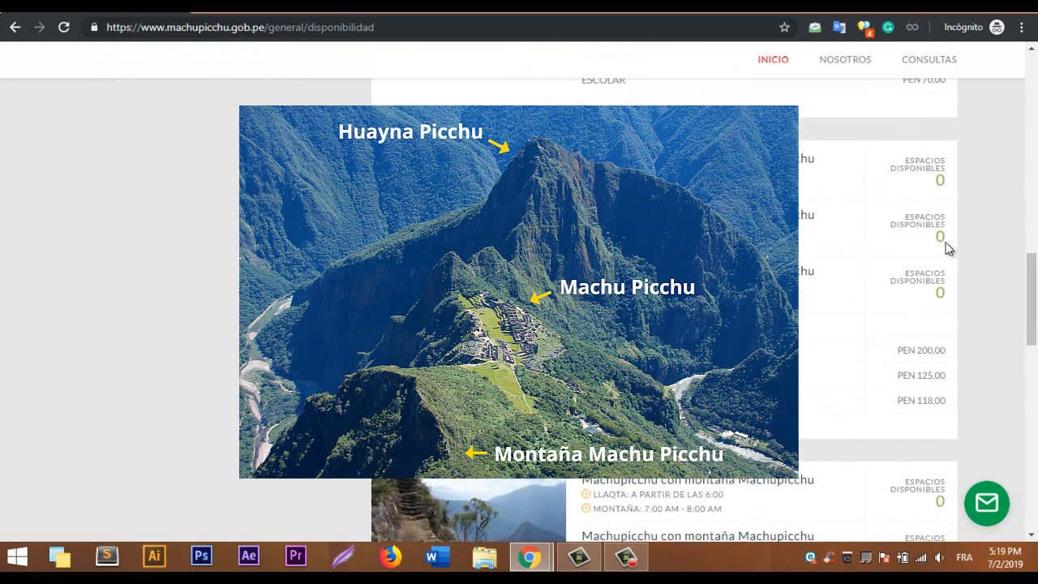
click(922, 209)
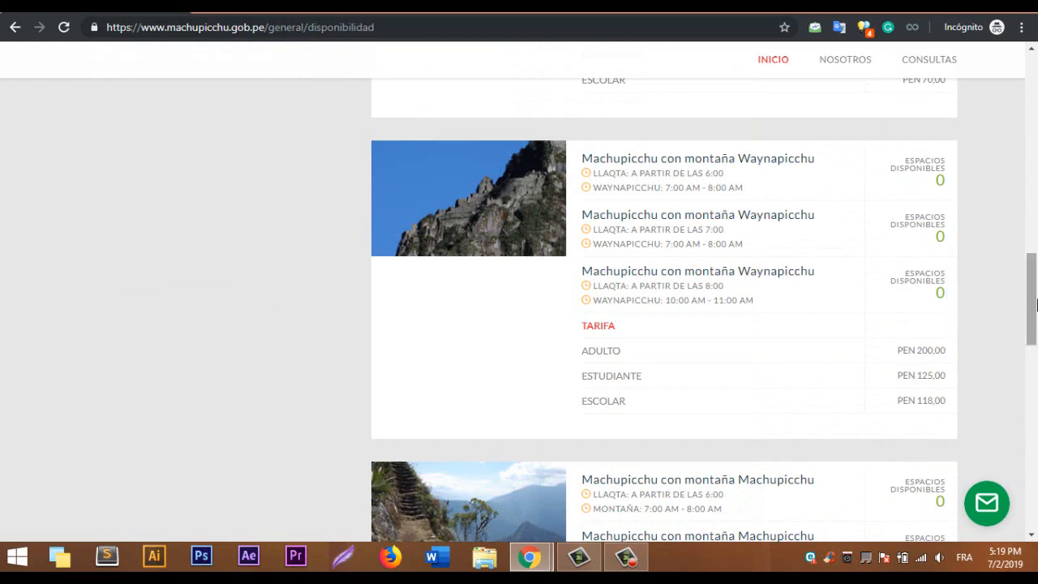
drag(1036, 304, 1029, 333)
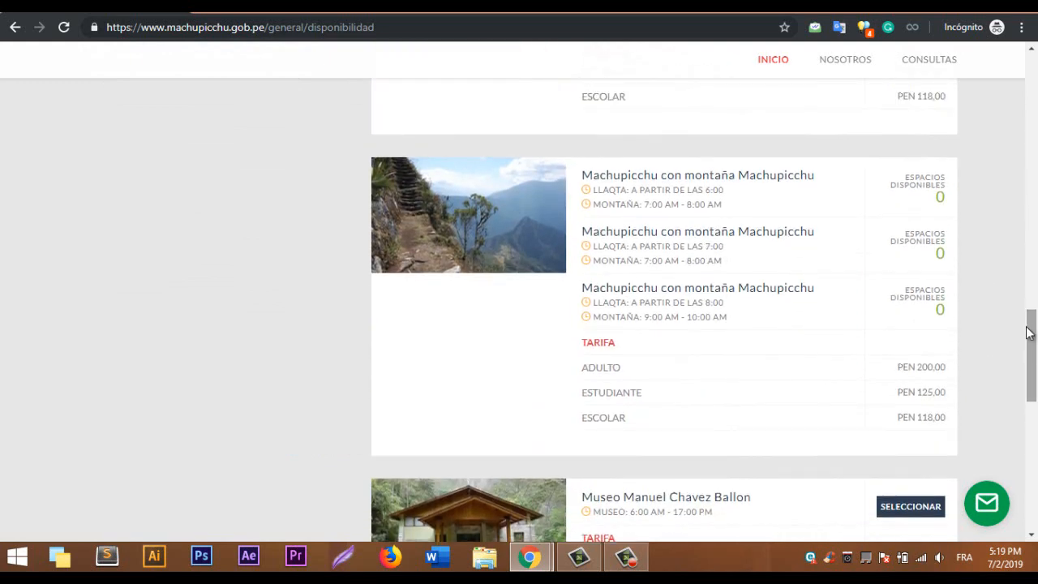
drag(1030, 371, 1036, 334)
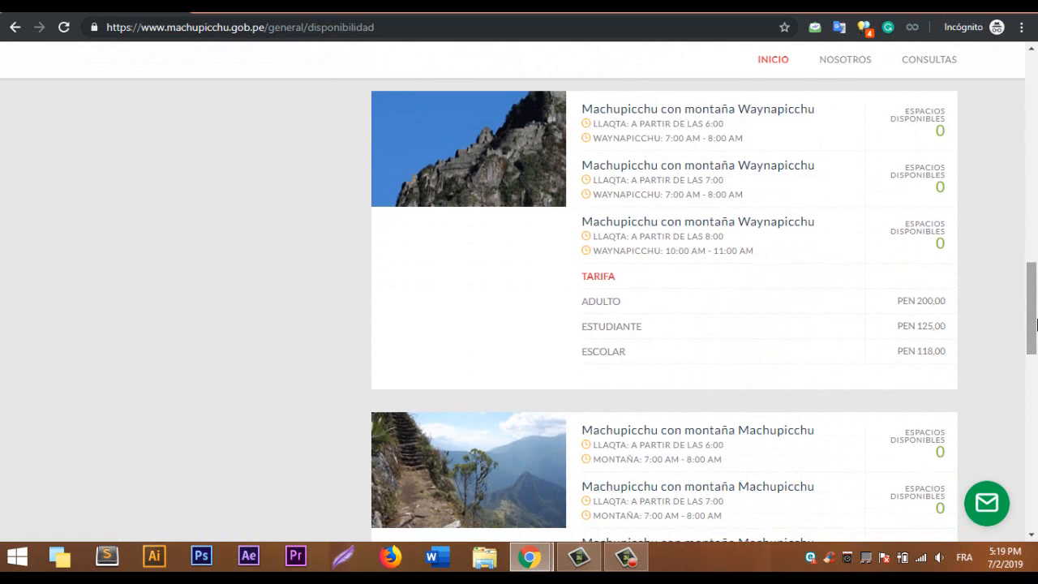
drag(1035, 324, 1035, 116)
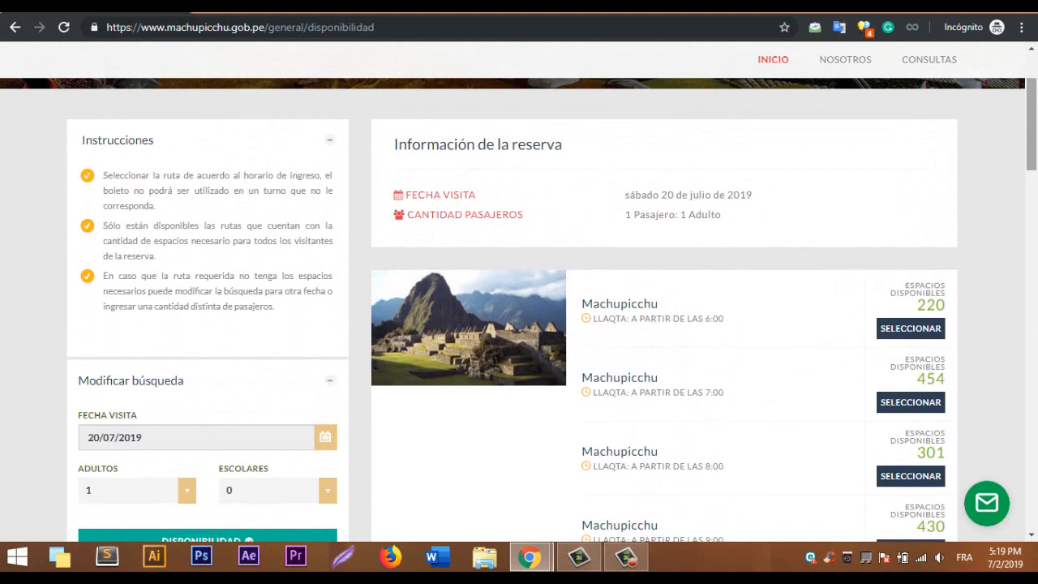
drag(1035, 137, 1036, 166)
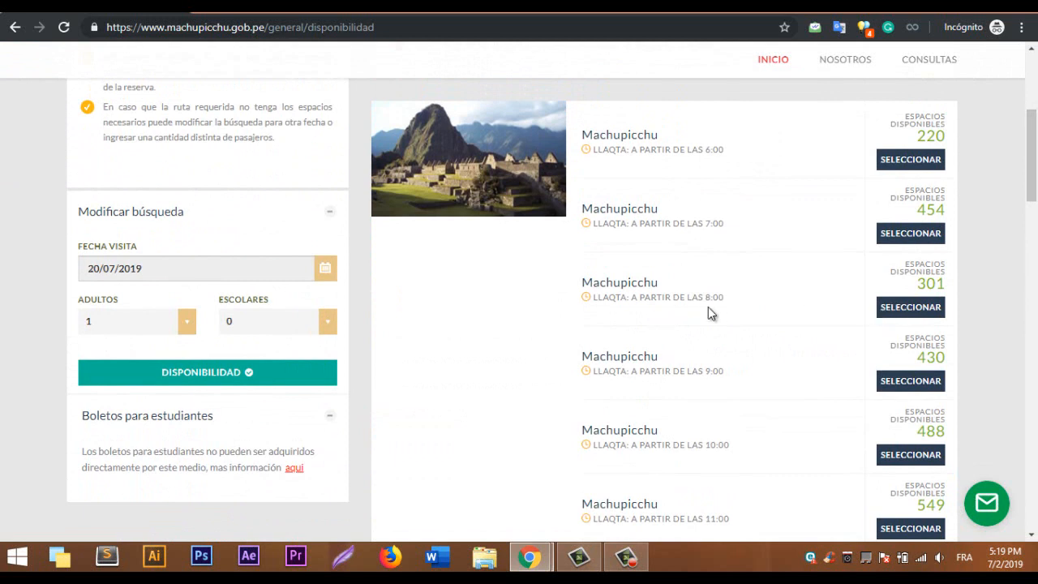
click(911, 317)
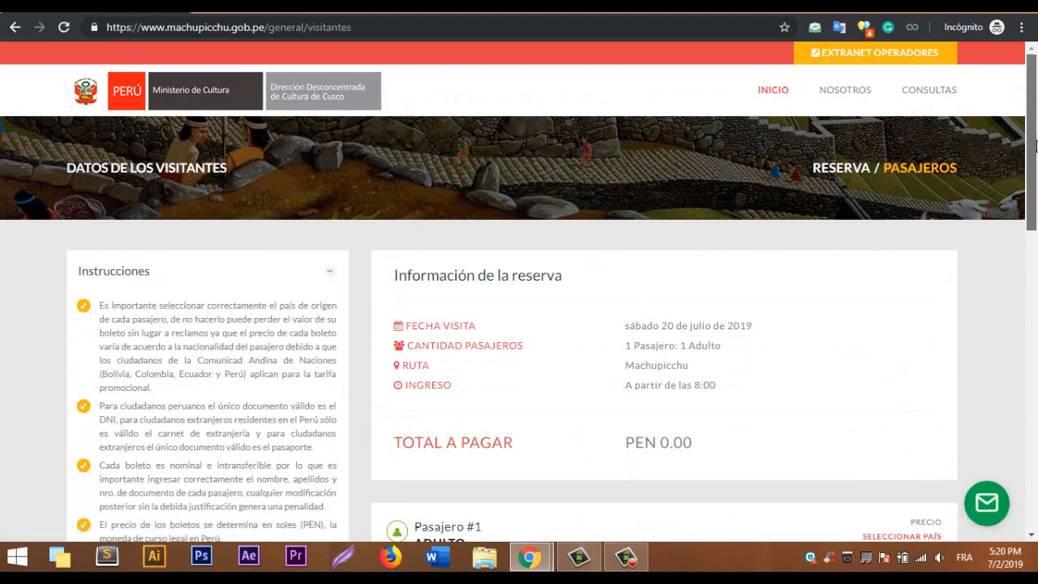
Set the passenger's country to Francia and enter their passport number.
scroll(1035, 145, down, 3)
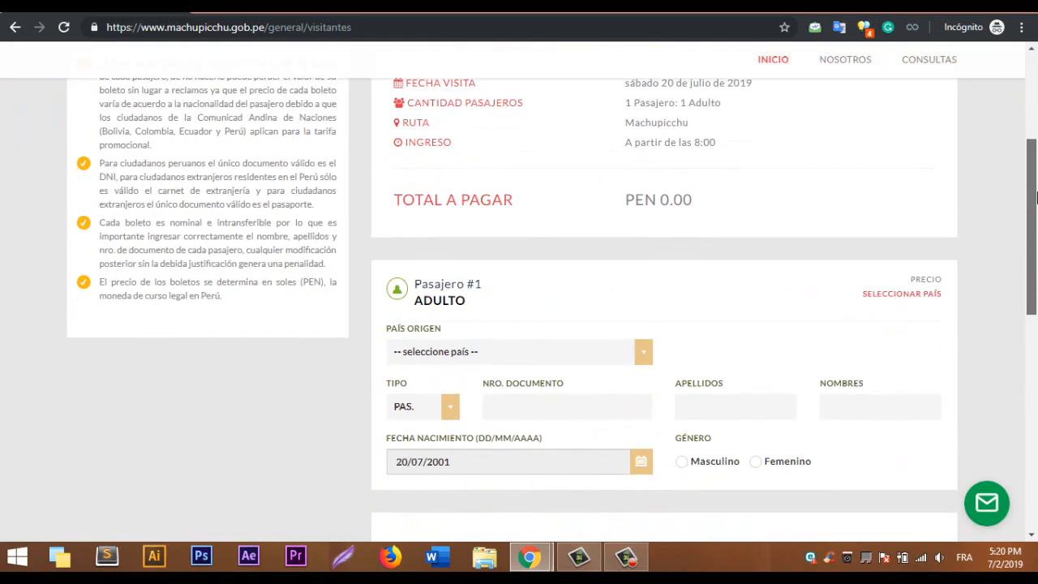
scroll(1035, 210, down, 2)
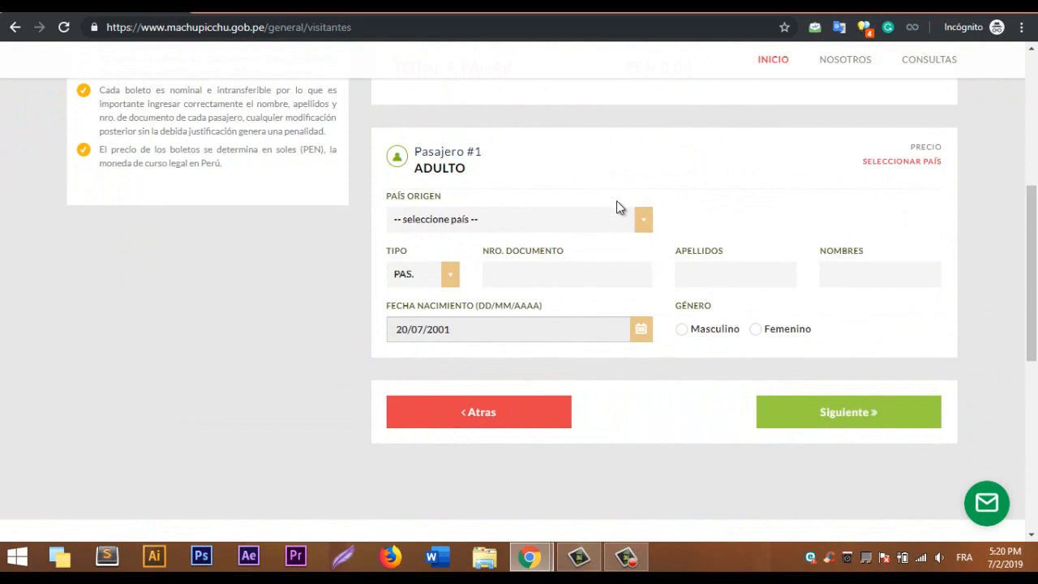
click(623, 226)
text(fr)
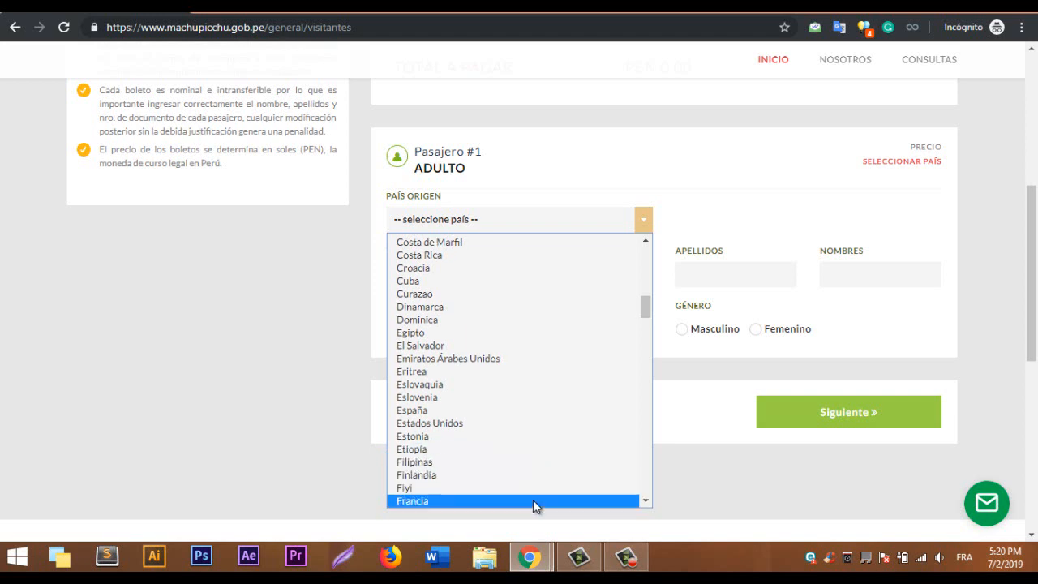
click(533, 499)
click(551, 278)
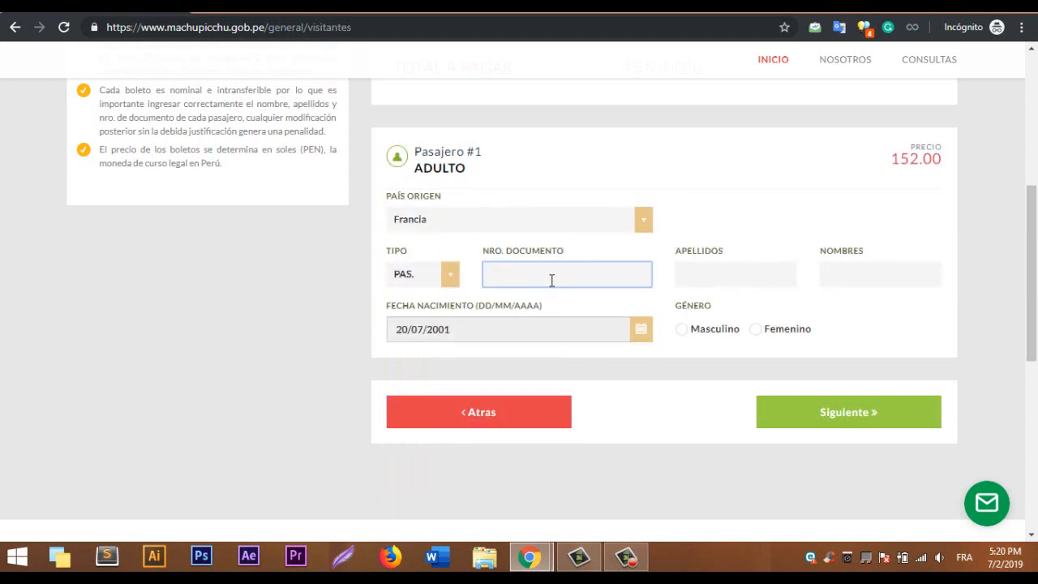
Enter the passenger's surname and first name.
click(706, 276)
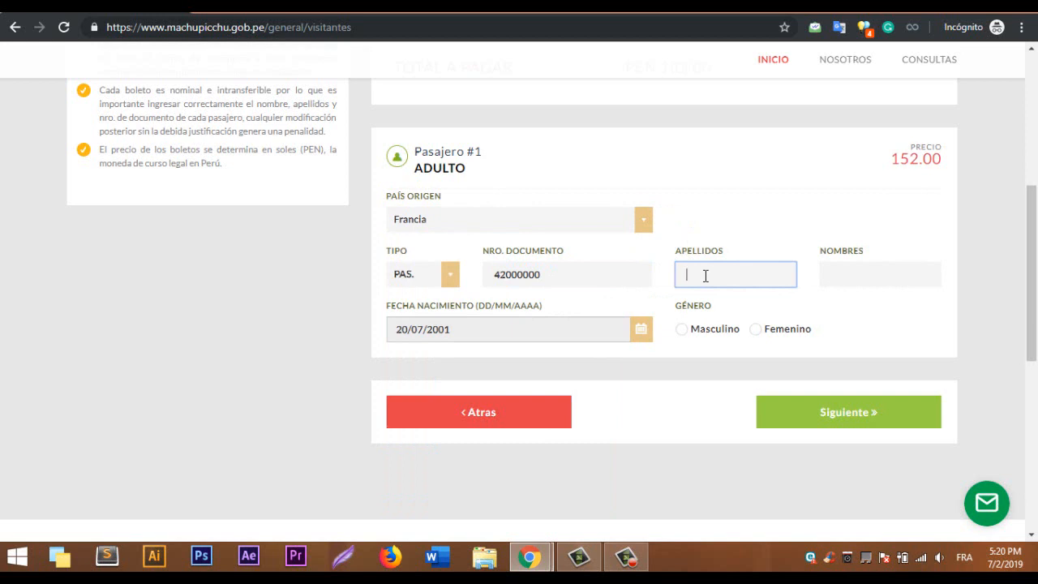
key(Tab)
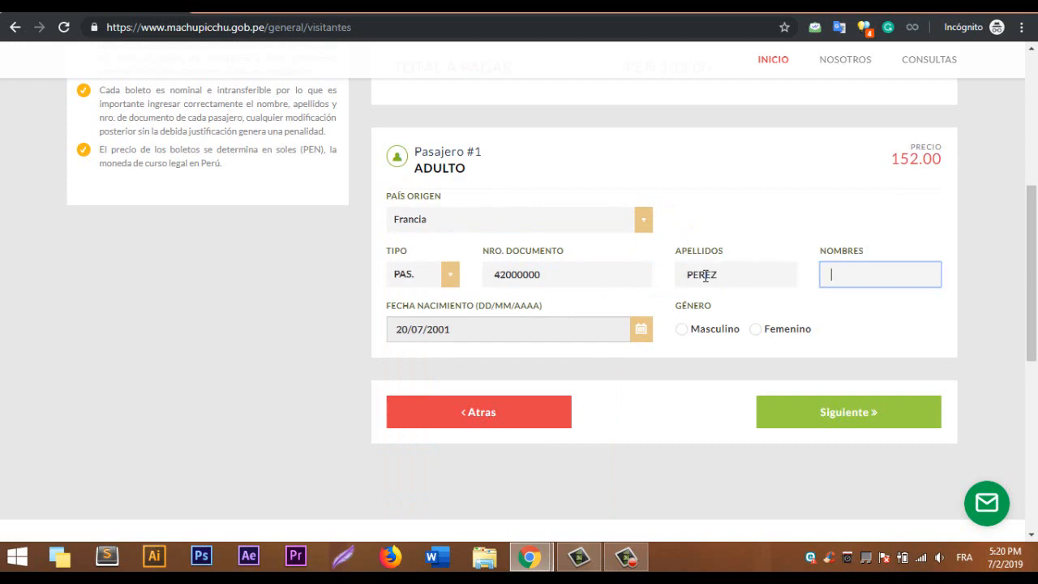
click(624, 328)
click(585, 303)
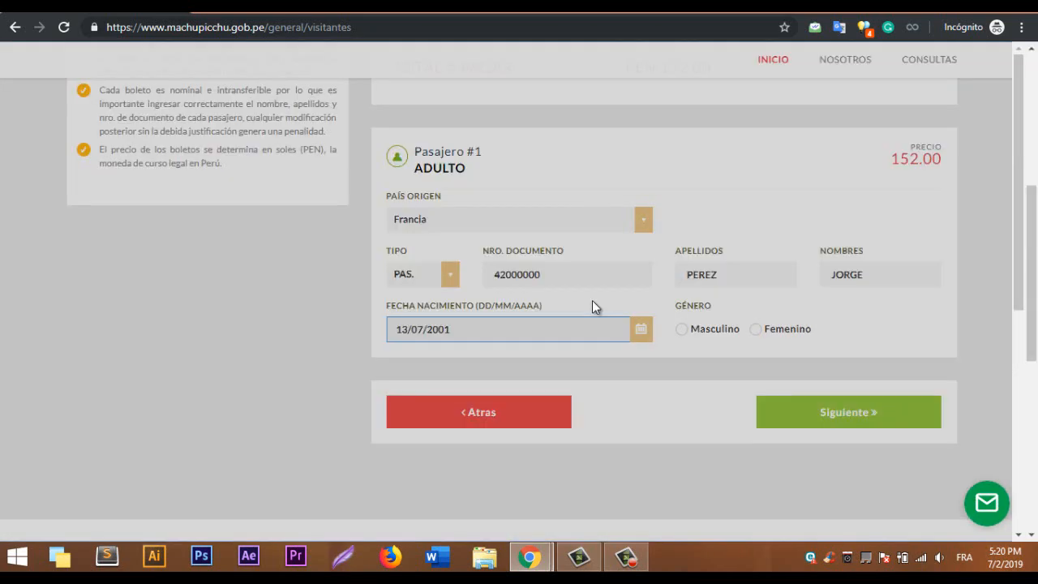
click(682, 330)
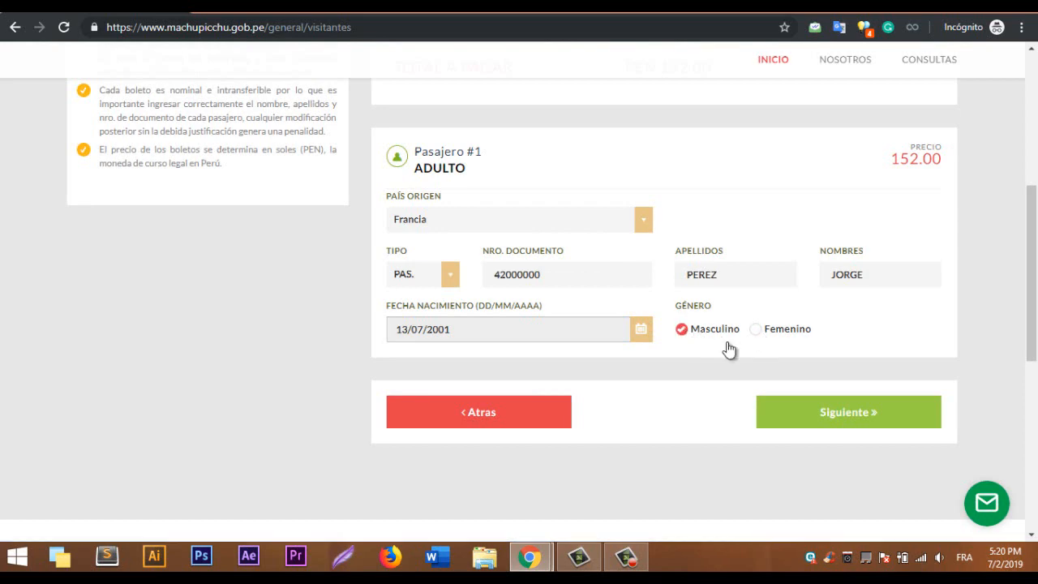
click(827, 414)
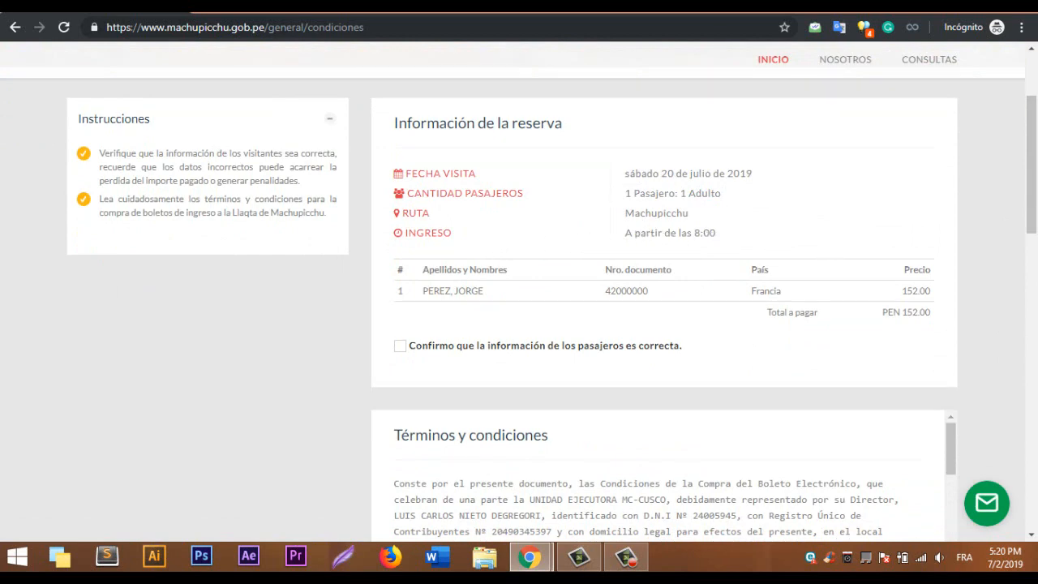
Tick the passenger-information and terms-and-conditions confirmations, then continue to contact details.
mouse_move(1028, 185)
mouse_down()
mouse_move(1028, 204)
mouse_move(1026, 187)
mouse_up()
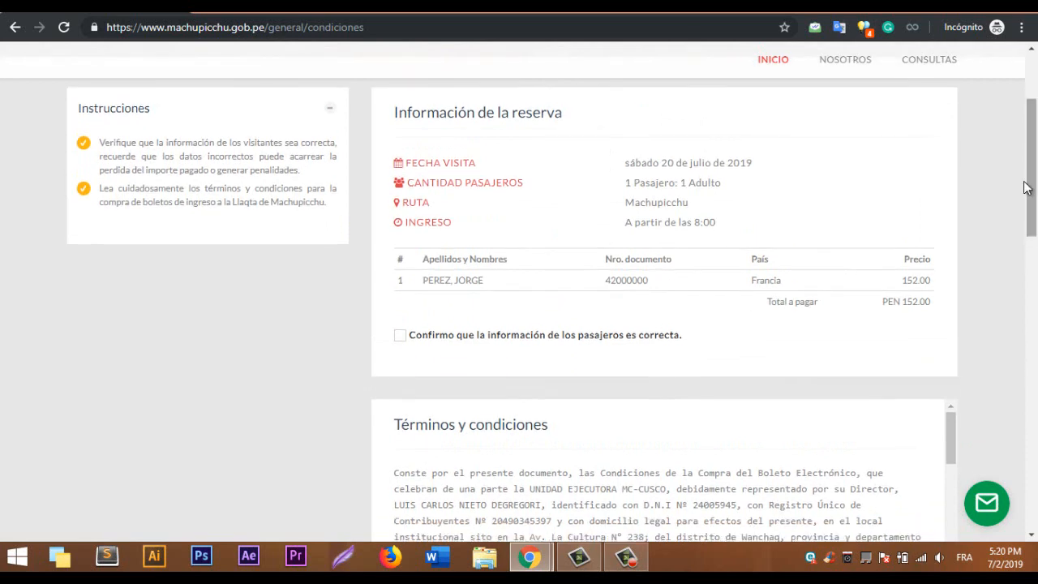
click(401, 335)
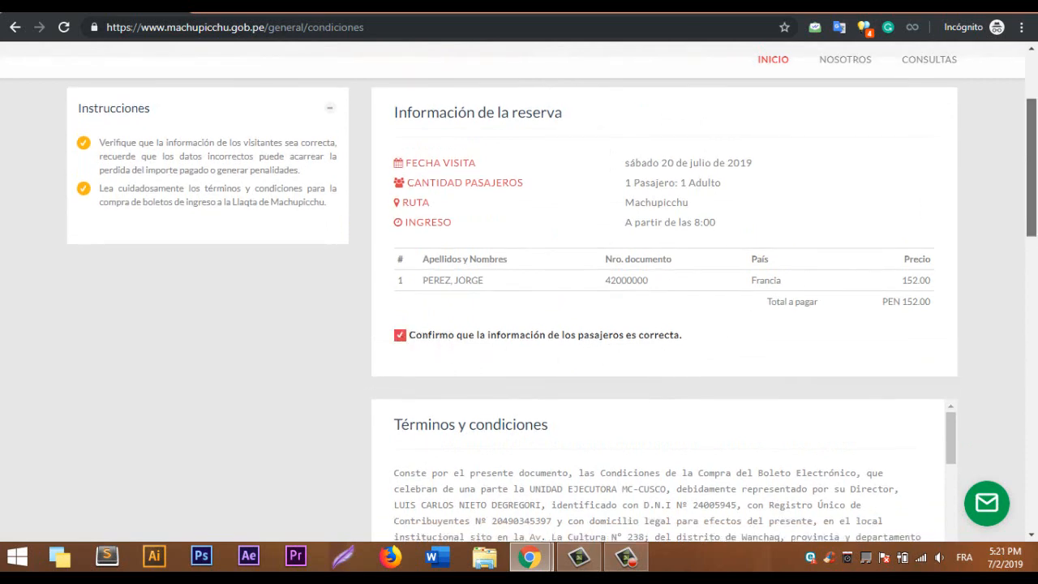
drag(1031, 187, 1037, 360)
click(399, 280)
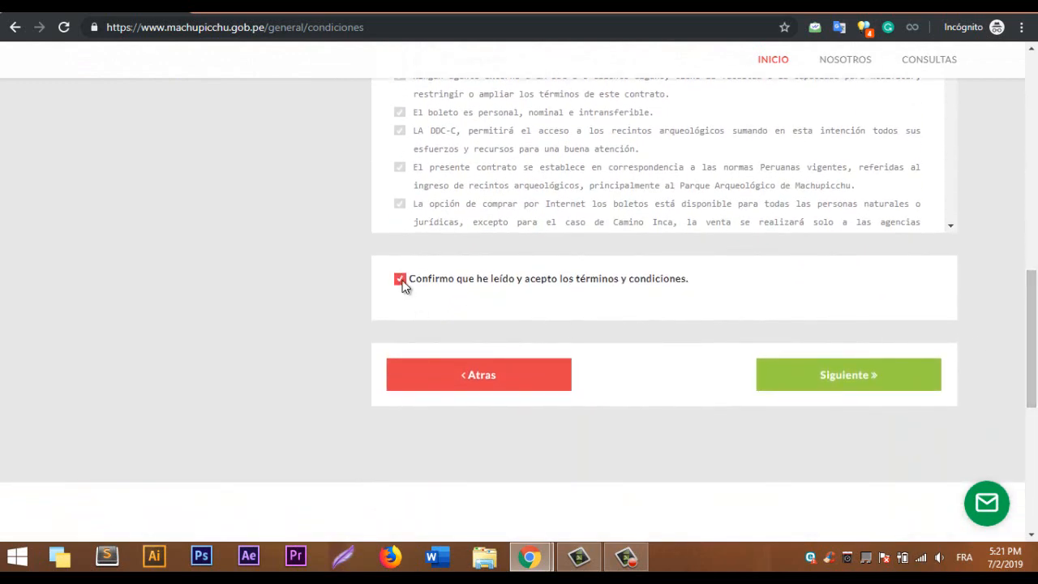
scroll(900, 357, up, 1)
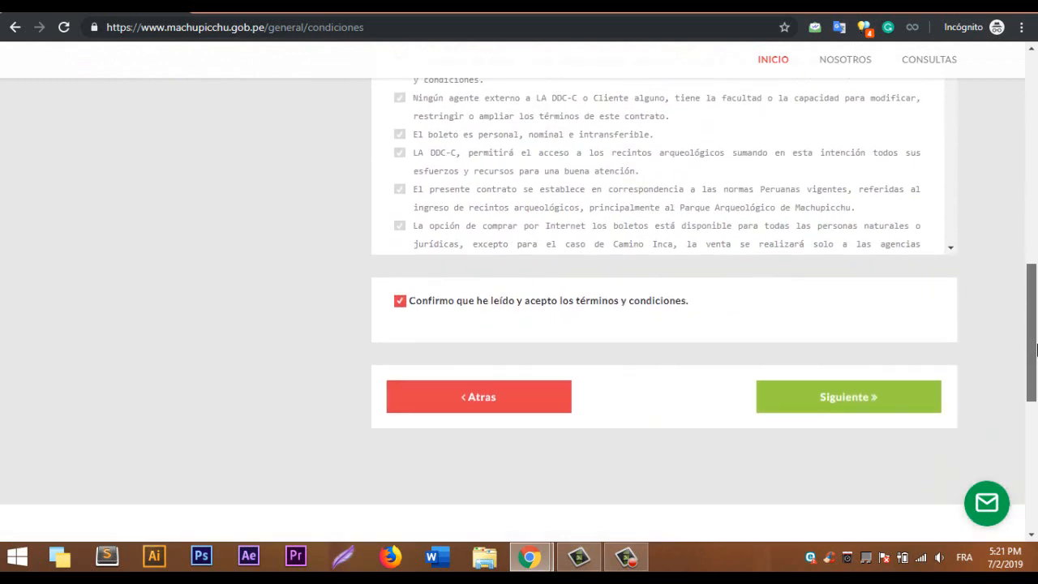
click(860, 390)
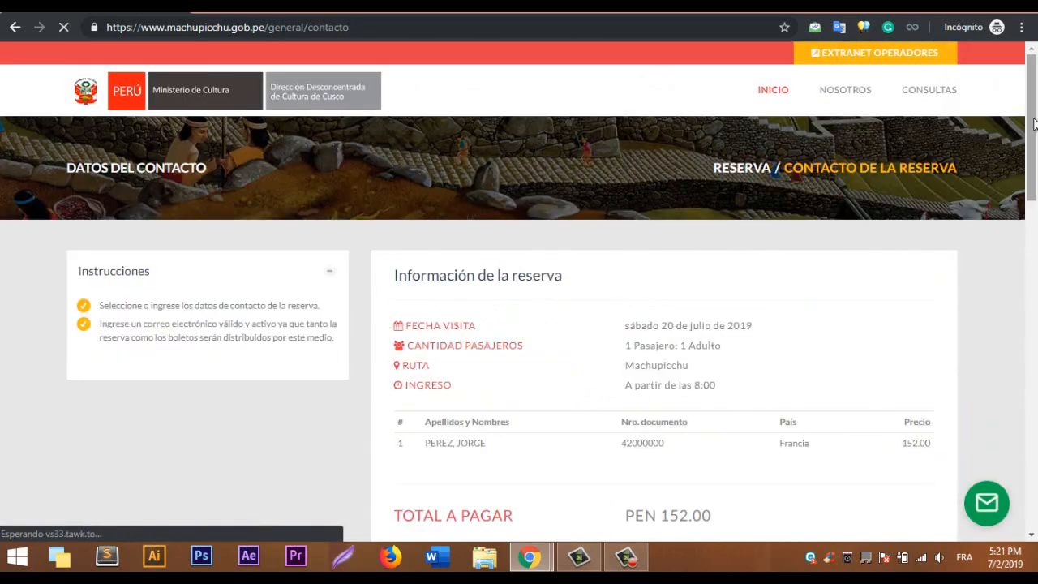
Enter the contact's e-mail address in both the Dirección contacto and Correo electrónico fields.
drag(1036, 117, 1036, 246)
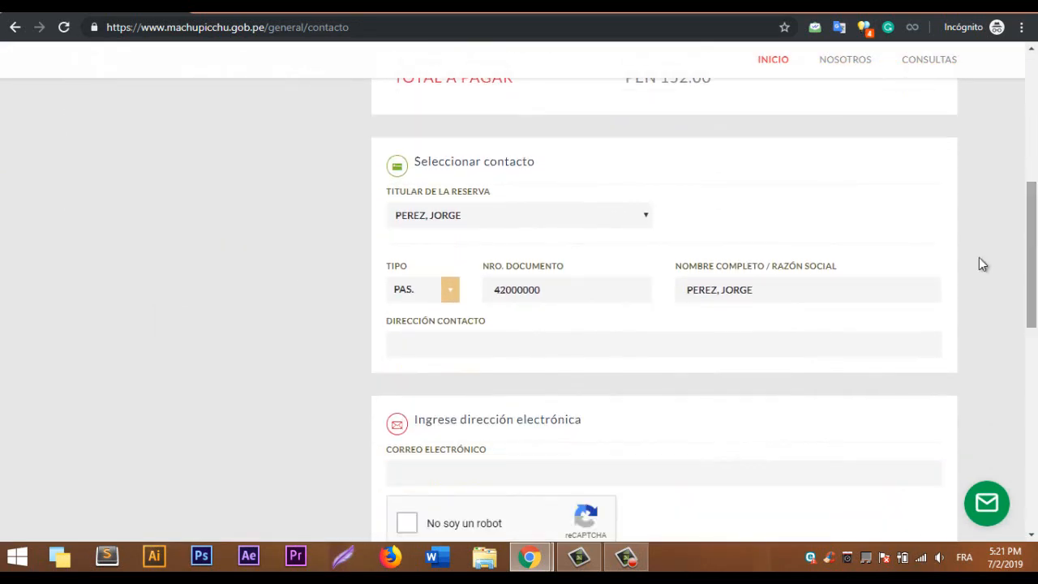
click(494, 350)
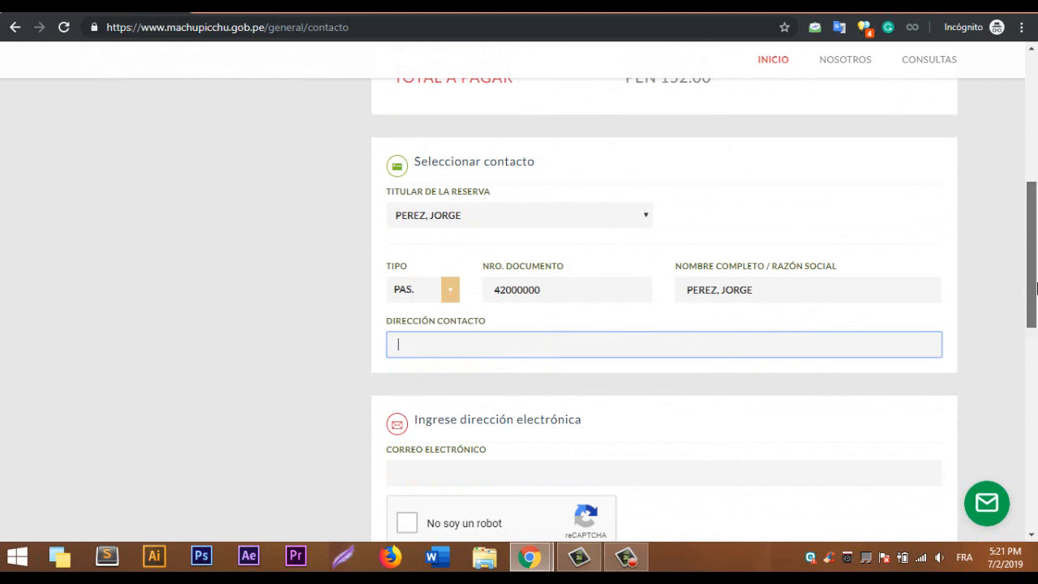
scroll(747, 279, down, 1)
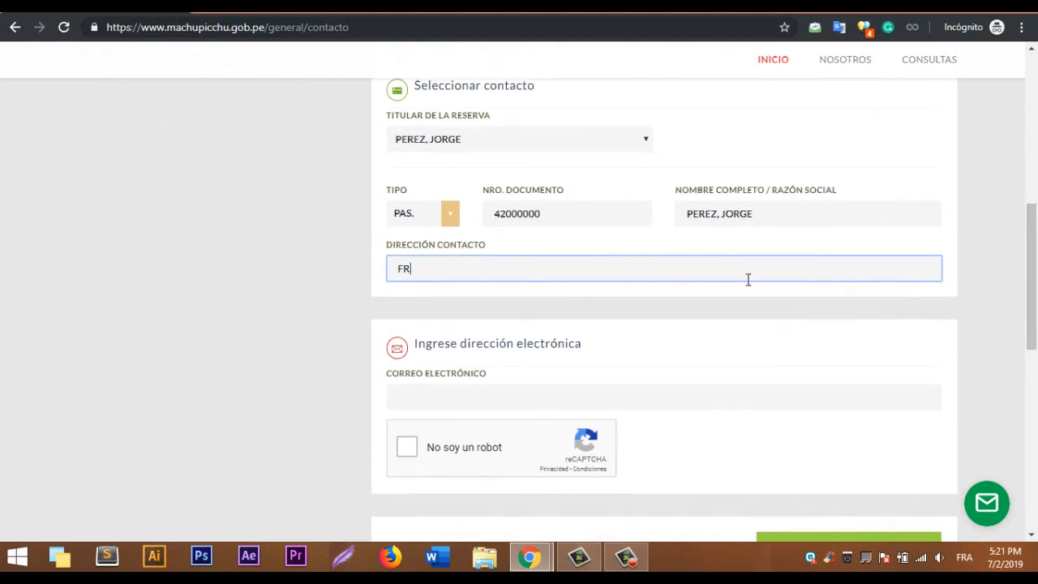
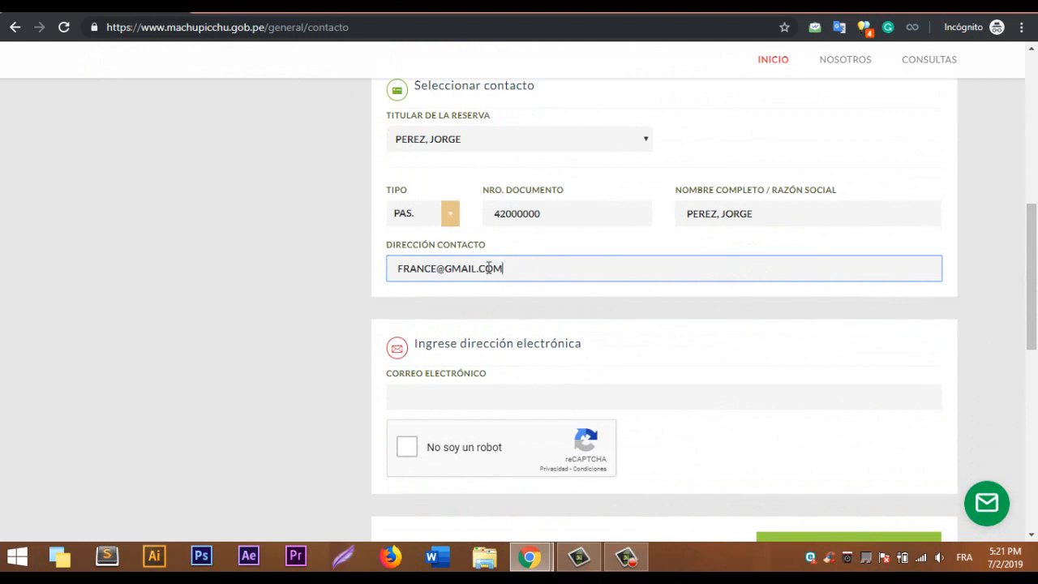
drag(504, 269, 395, 270)
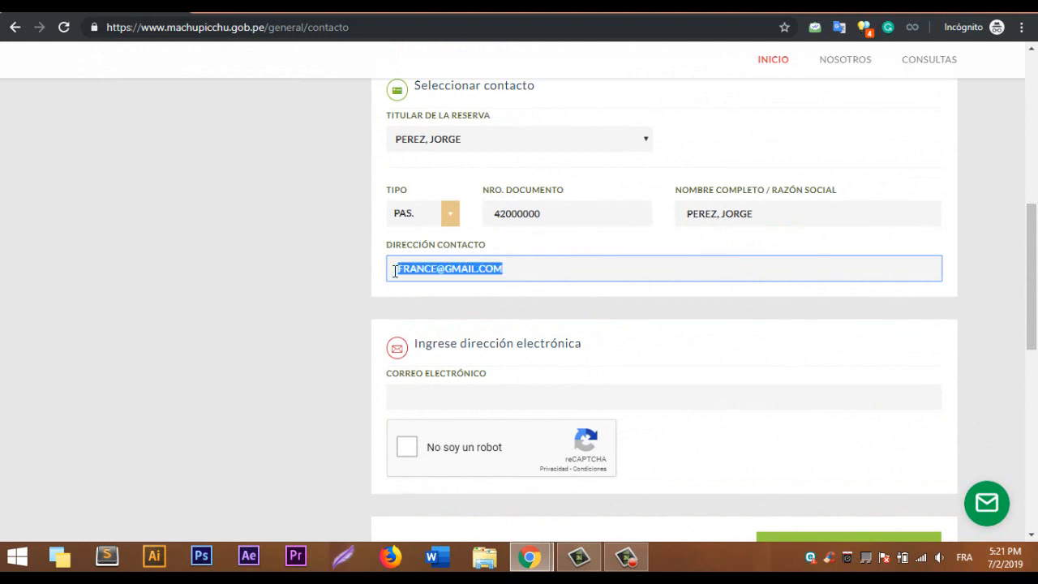
click(451, 393)
key(ctrl+v)
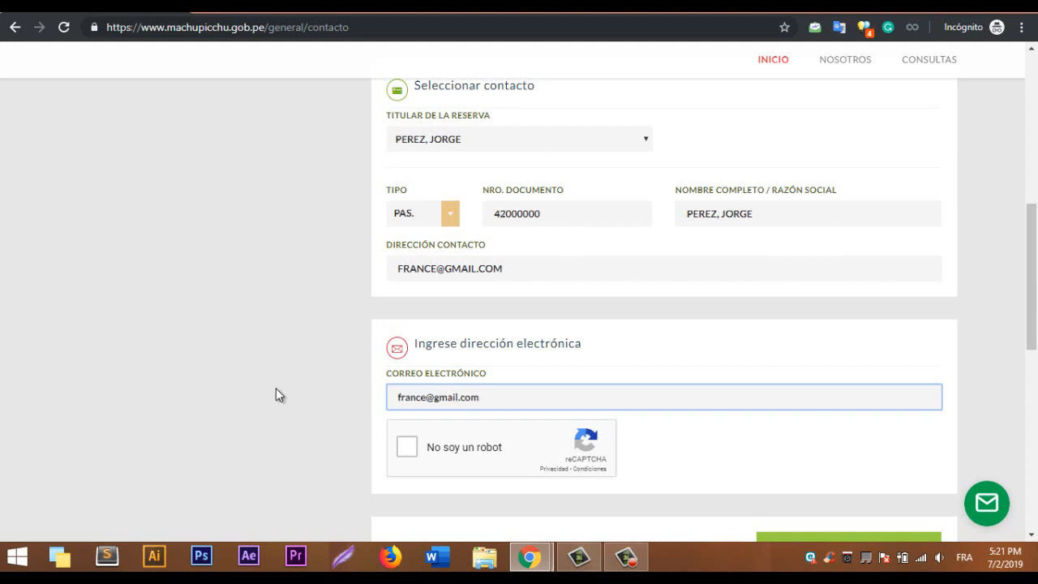
Solve the reCAPTCHA bridge-image challenge and generate the reservation.
scroll(276, 387, down, 1)
click(401, 377)
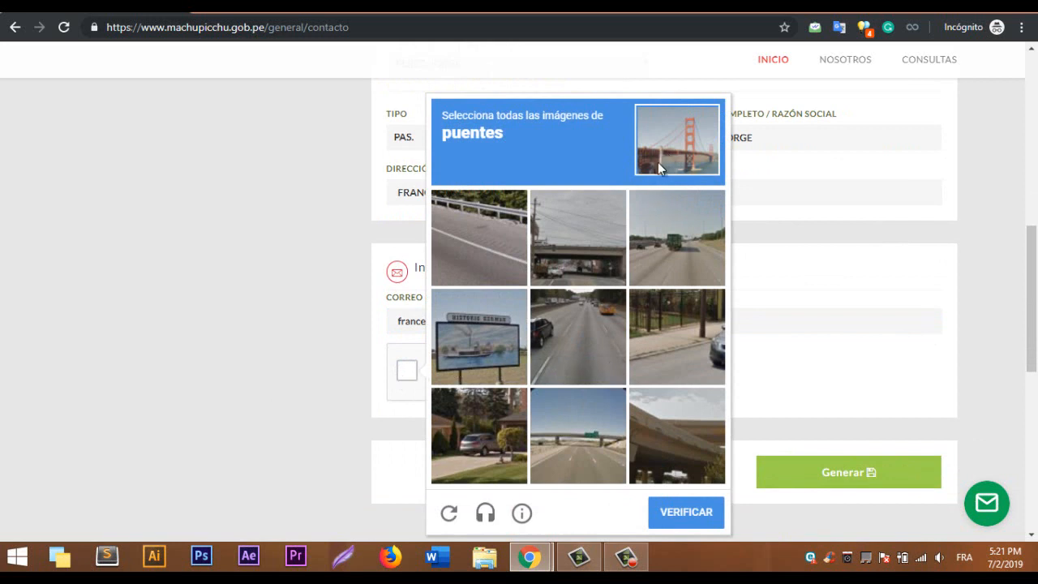
click(584, 441)
click(666, 435)
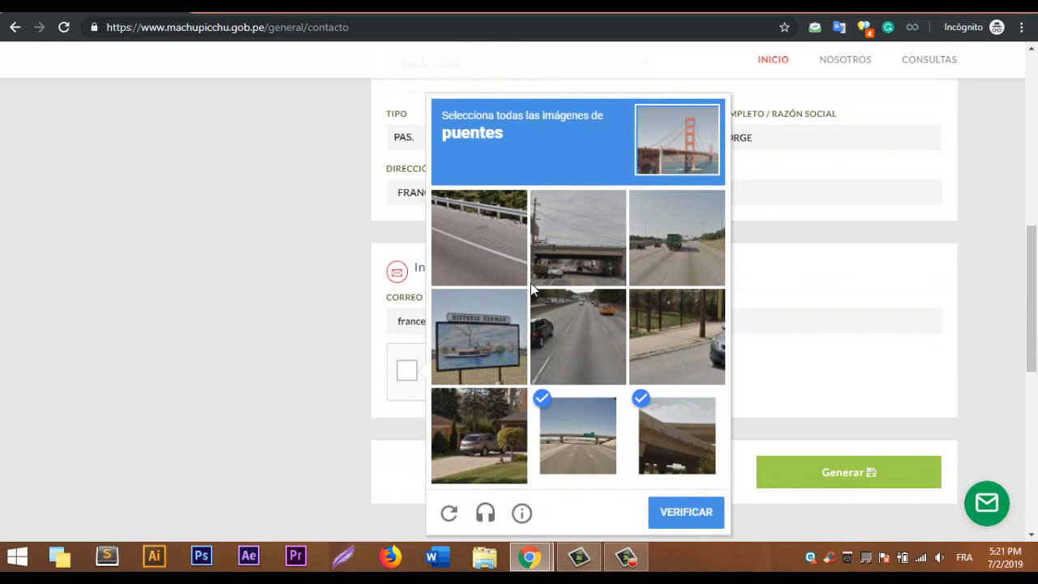
click(508, 254)
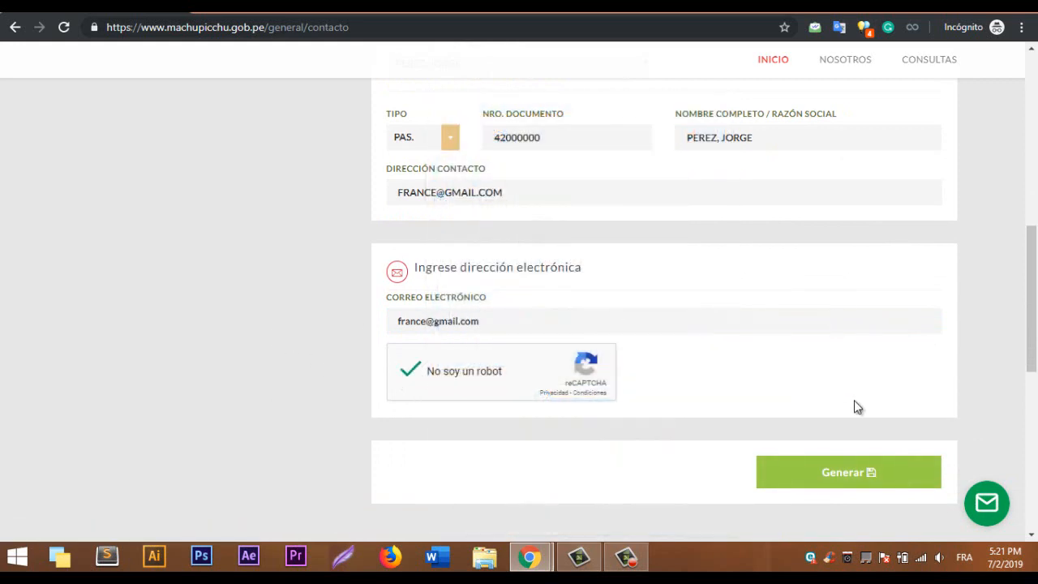
click(839, 476)
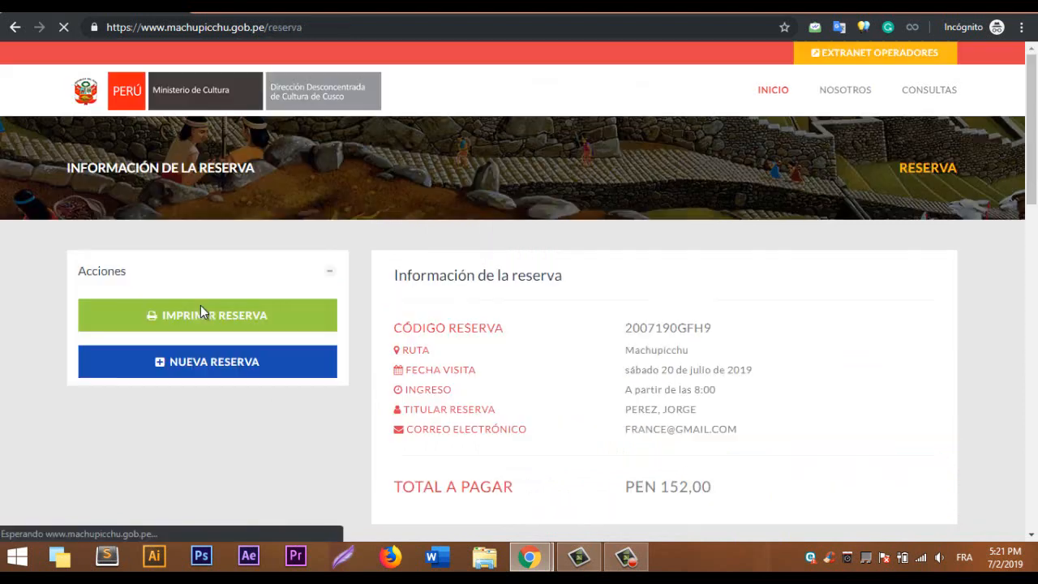
Keep Visa as the payment method for PEN 158.13 and continue to the payment details.
scroll(1036, 163, down, 2)
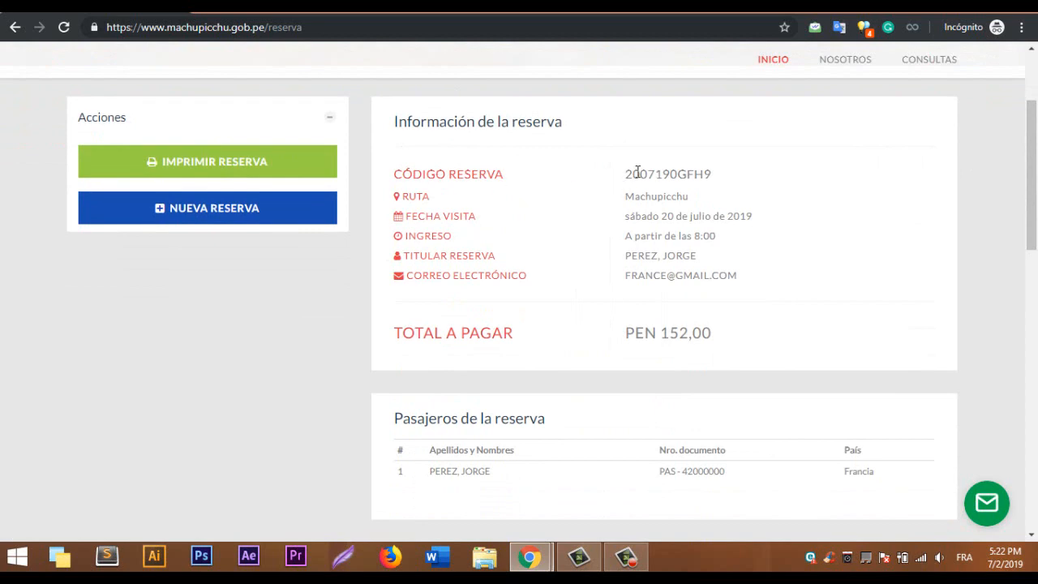
drag(626, 172, 722, 179)
click(748, 186)
drag(1031, 163, 1036, 303)
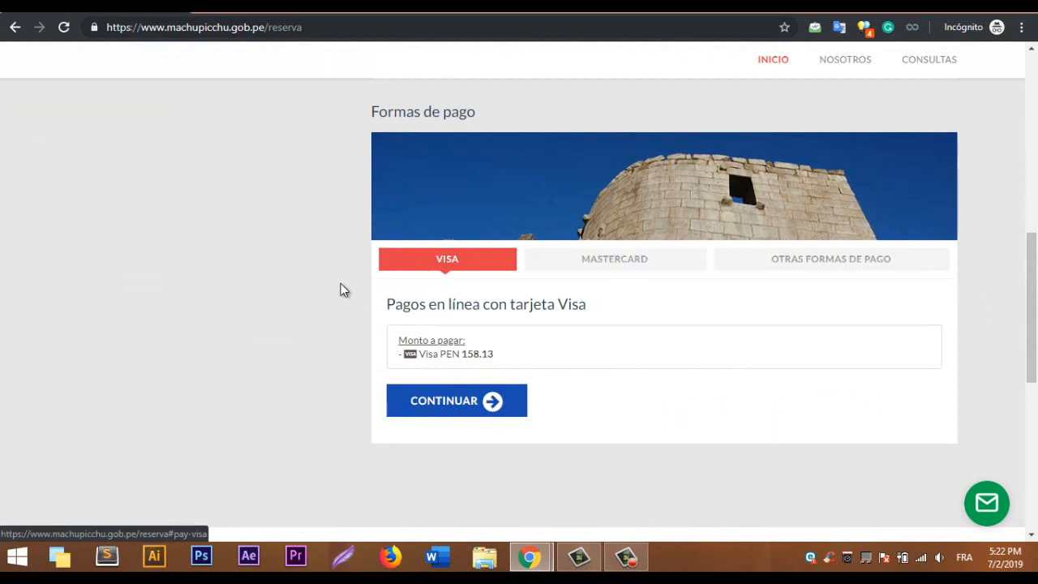
scroll(438, 243, down, 1)
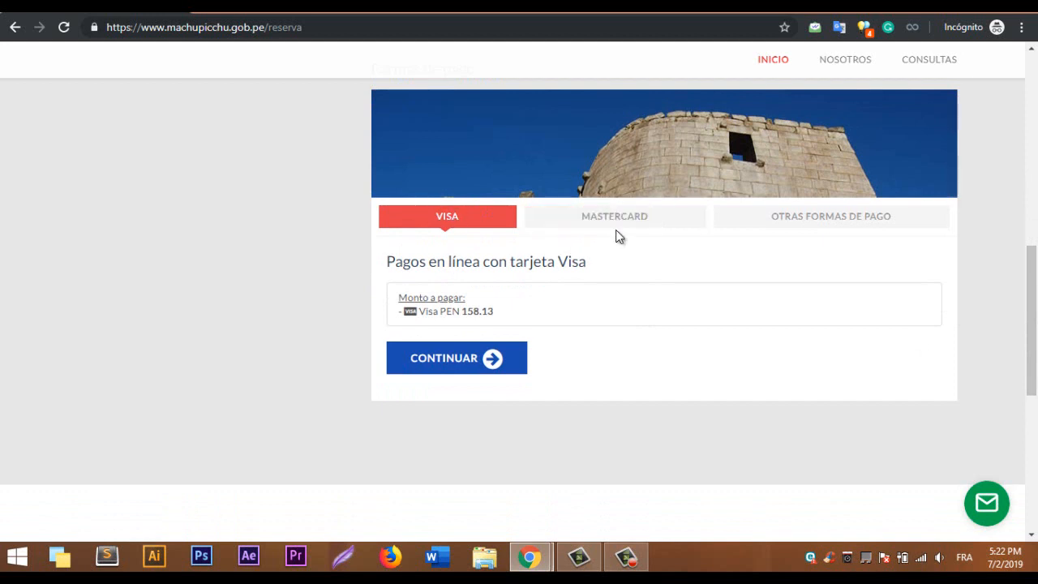
click(447, 364)
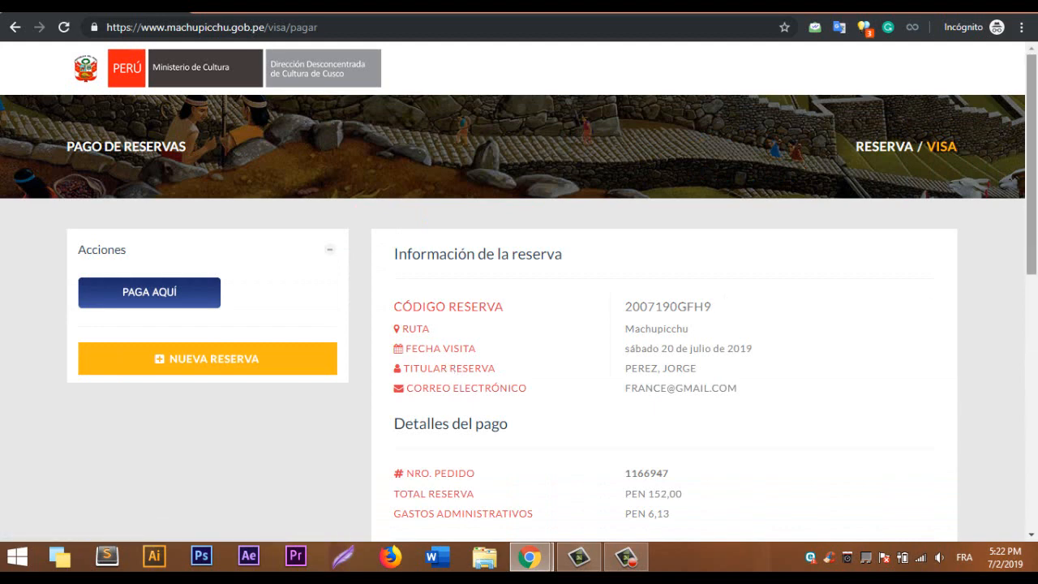
Open the PAGA AQUÍ card form and select its card number, MM/AA and CVV fields.
drag(1036, 248, 1036, 290)
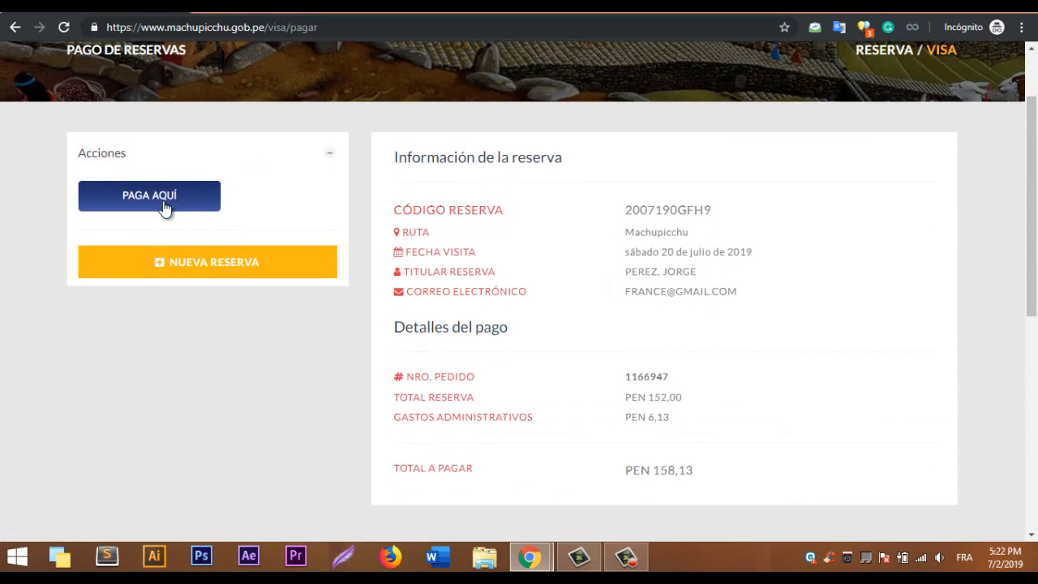
click(163, 208)
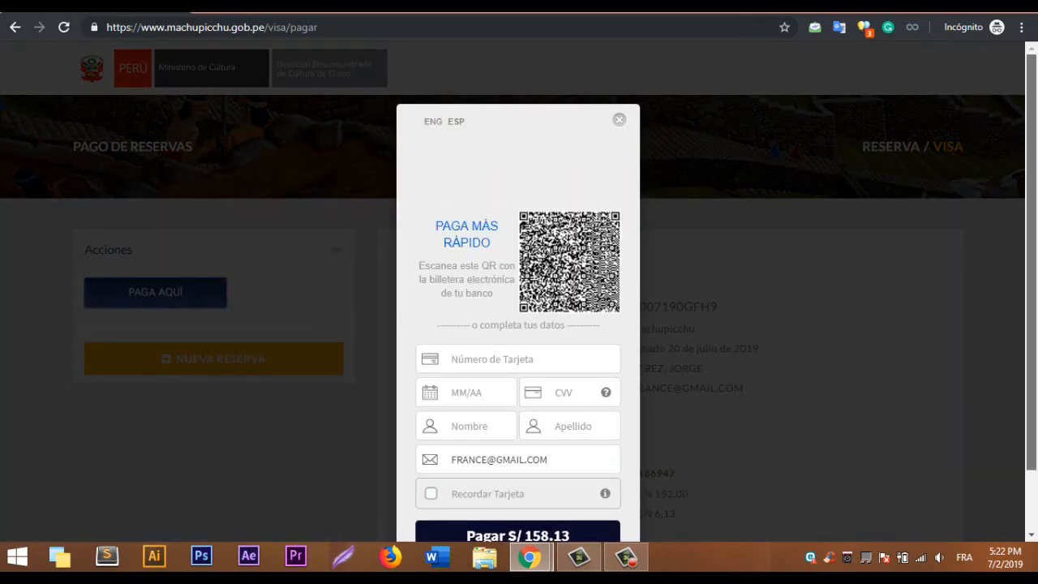
scroll(1036, 206, down, 1)
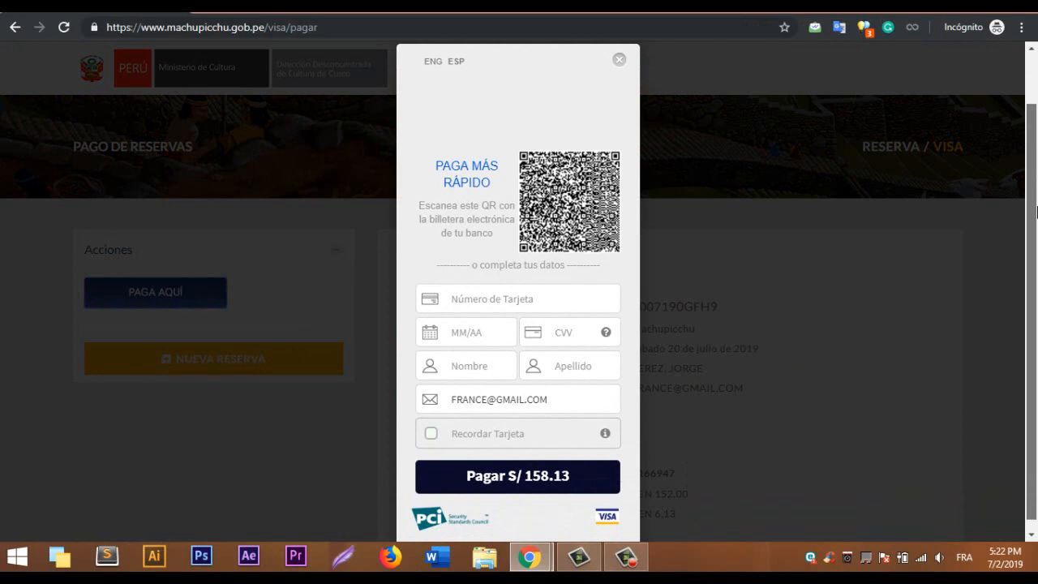
scroll(1036, 212, down, 1)
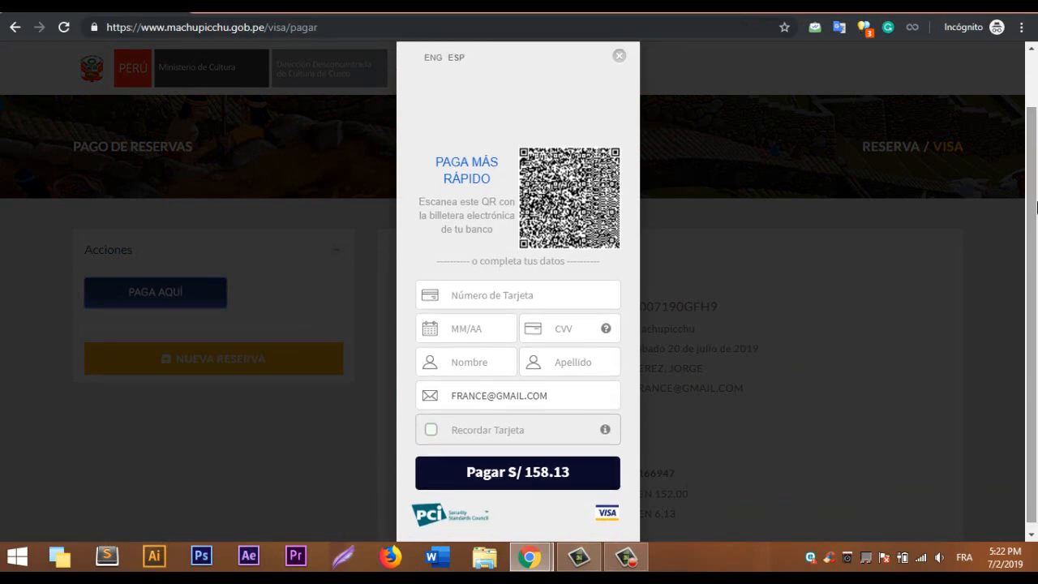
click(528, 296)
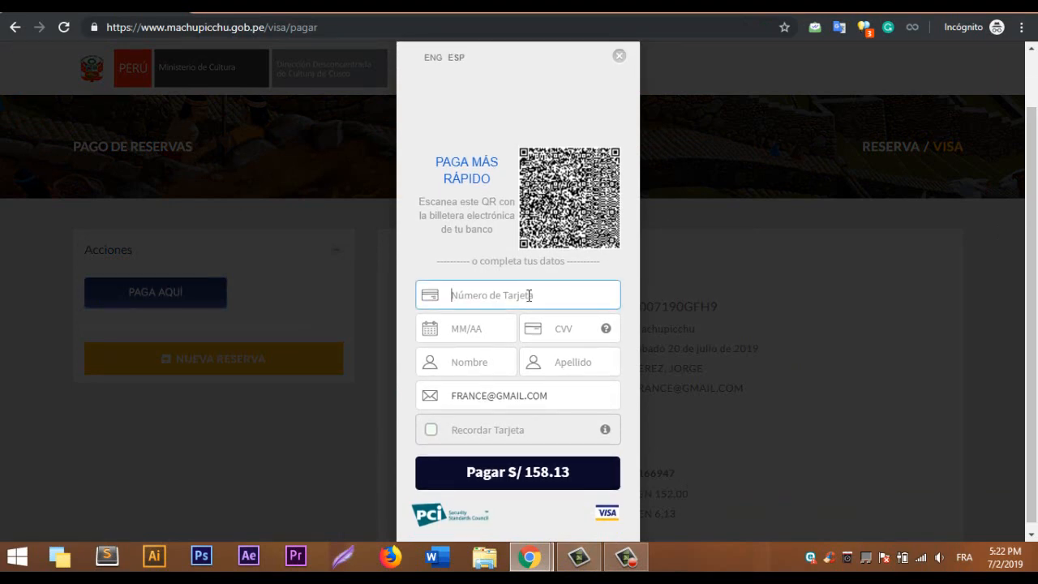
click(482, 328)
click(559, 326)
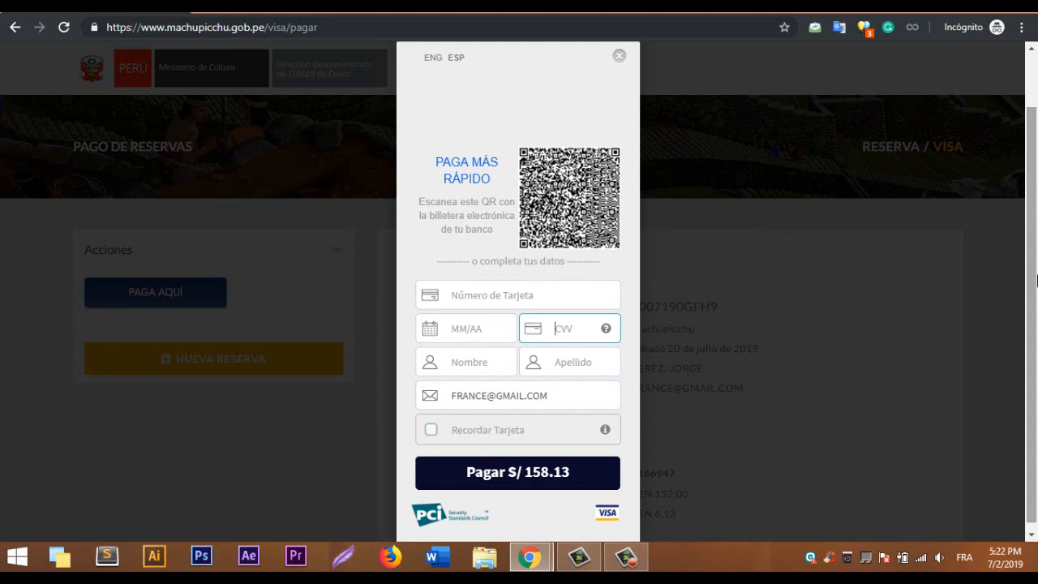
scroll(568, 365, down, 1)
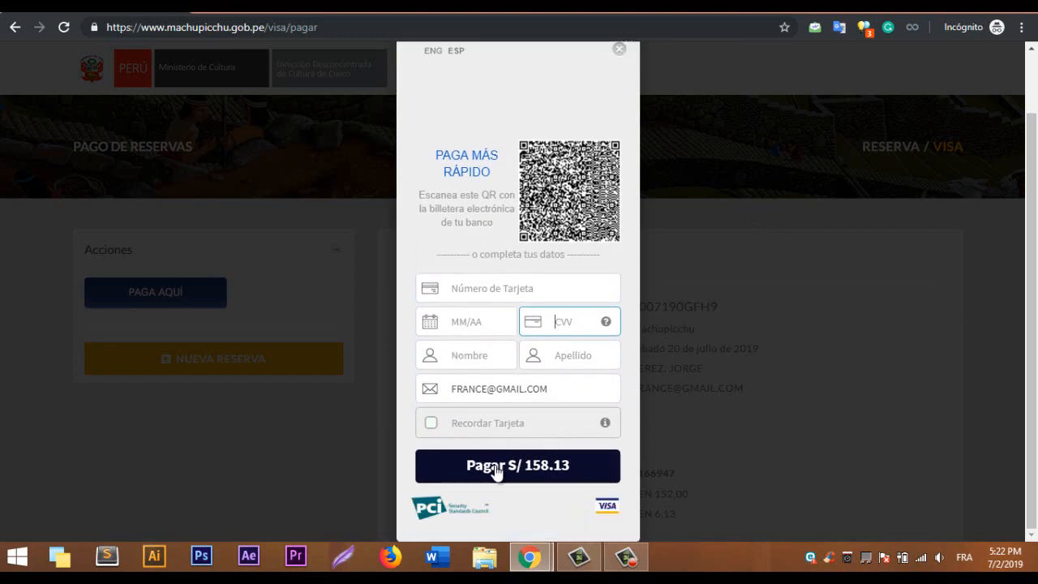